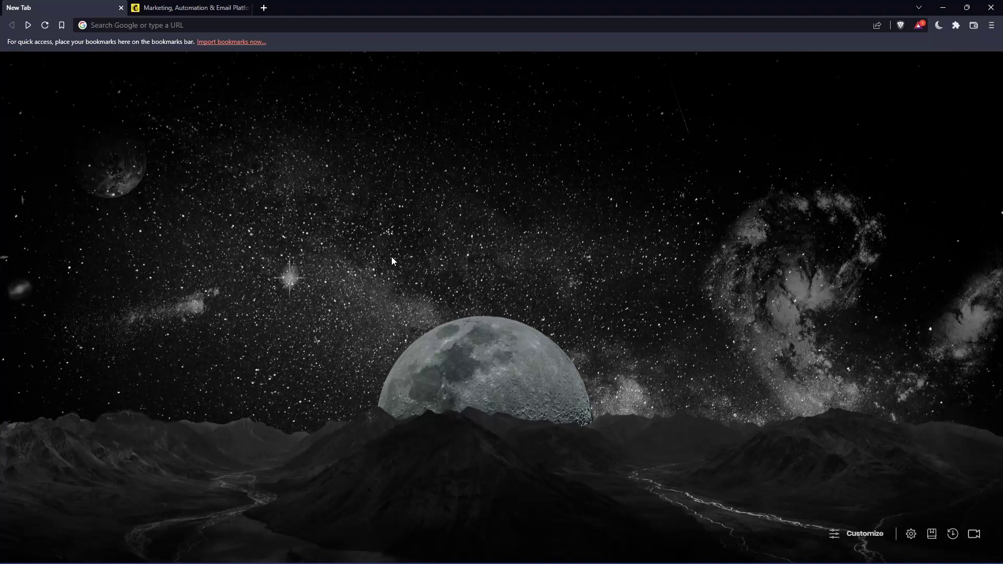
- Enter mailchimp.com in the new tab and switch to the already-open Mailchimp tab
click(211, 29)
text(mailchimp)
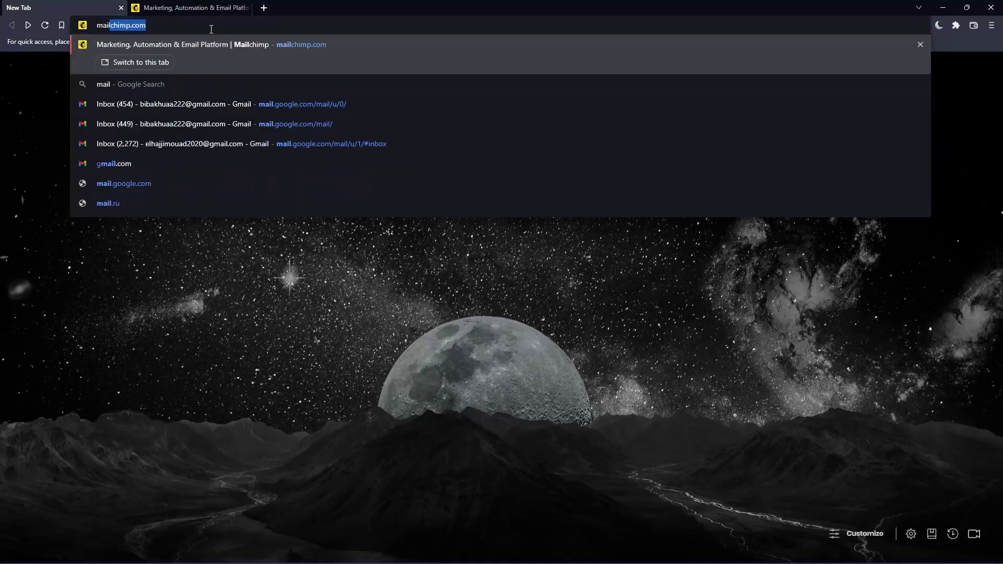
text(.com)
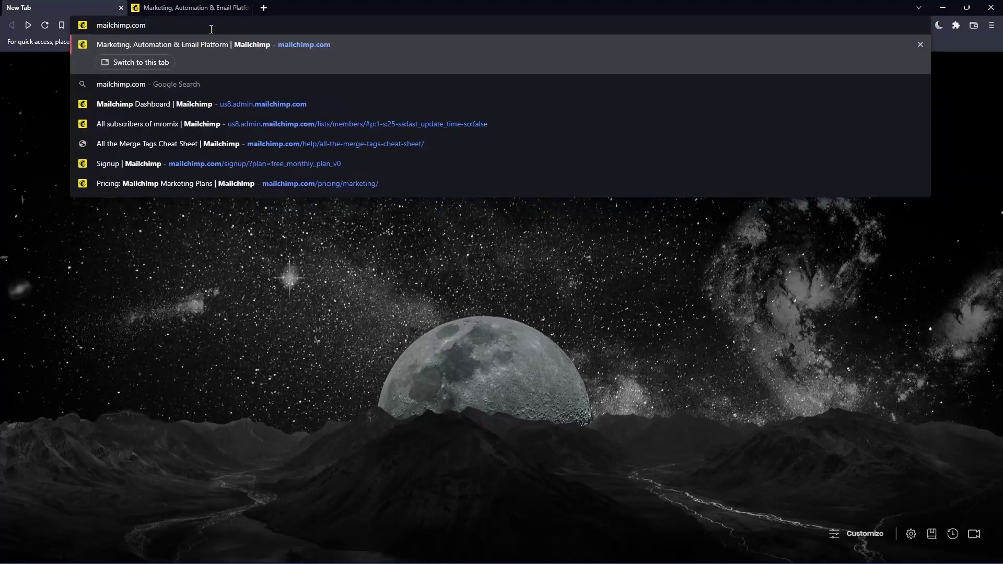
click(193, 6)
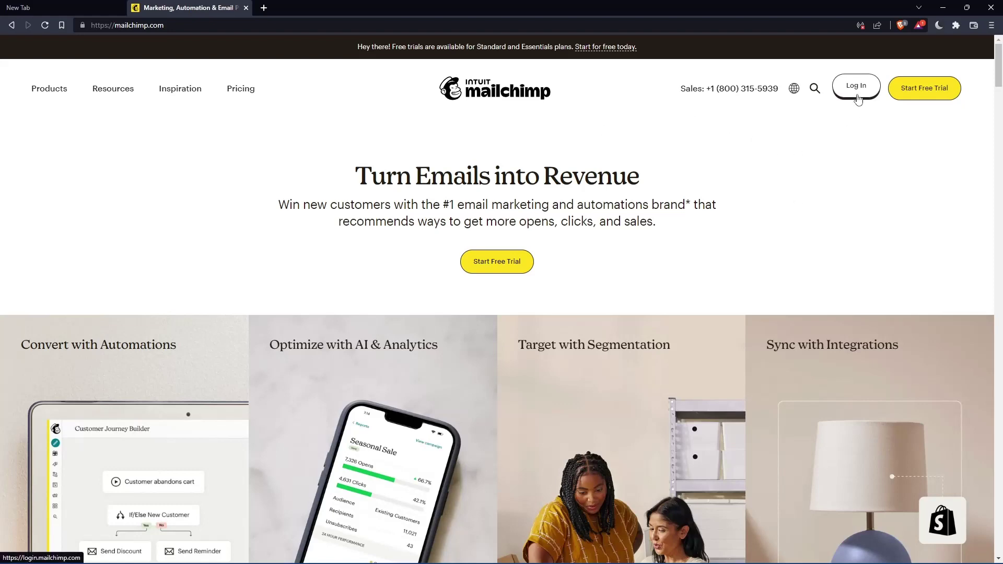
- After a brief detour to Log In, open the marketing pricing page from the homepage's plans section
click(858, 98)
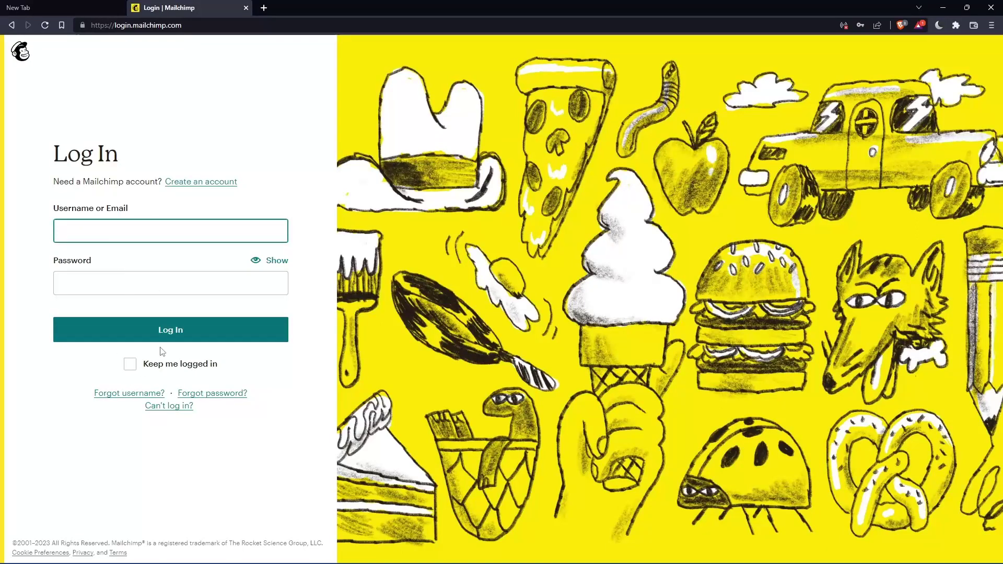
key(alt+Left)
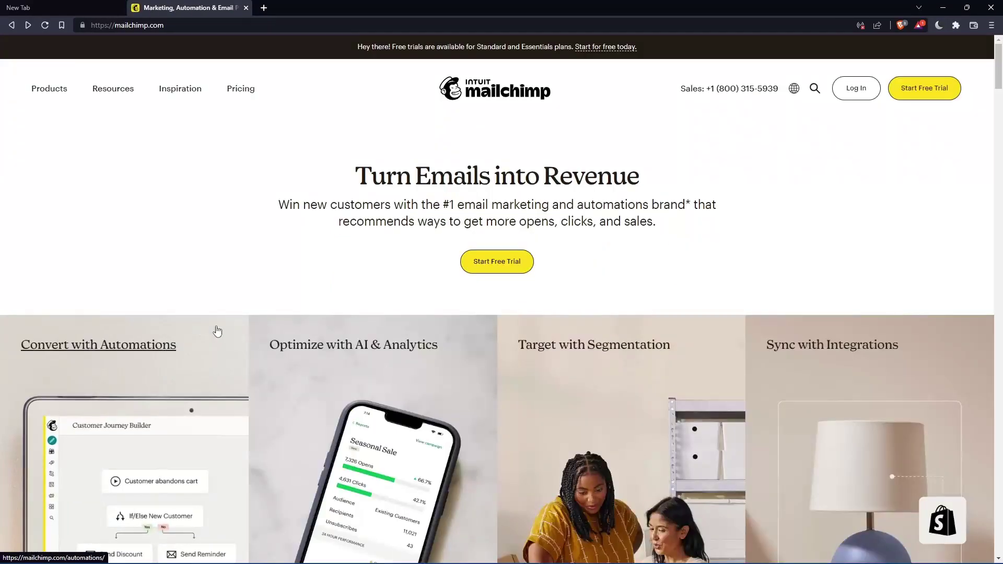
scroll(583, 248, down, 7)
scroll(583, 248, down, 6)
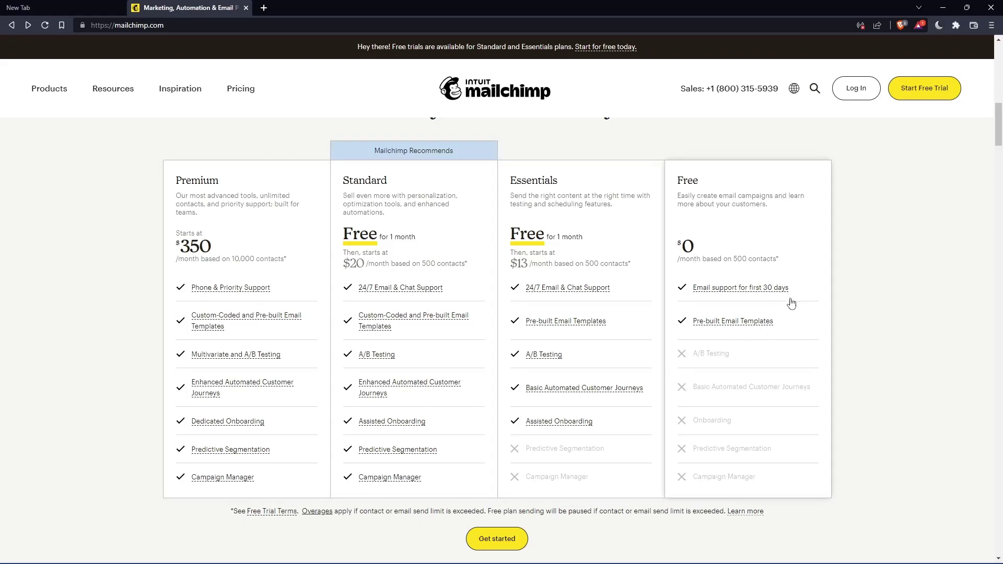
click(746, 207)
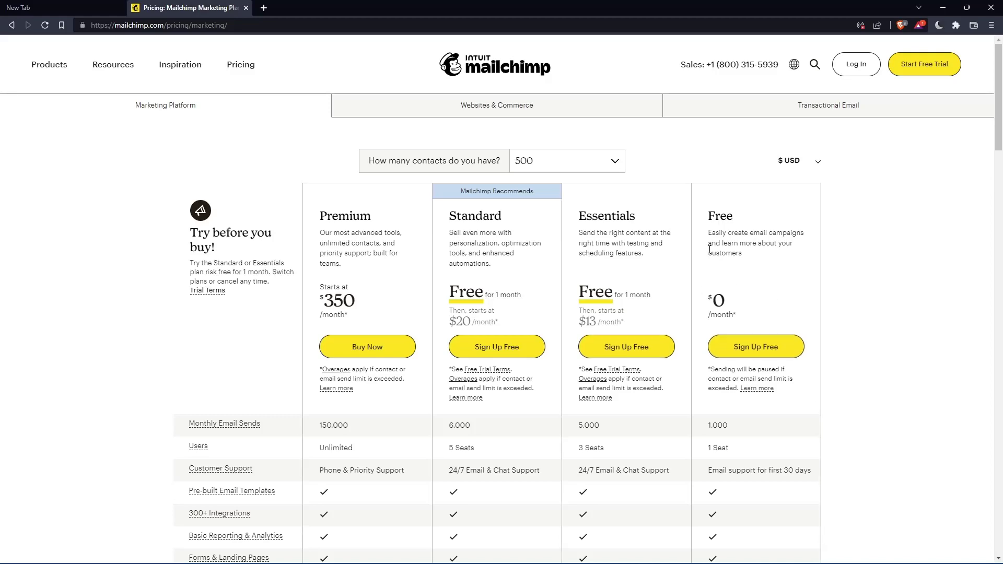
- Choose Sign Up Free under the Free plan and start filling in the Email field
click(758, 353)
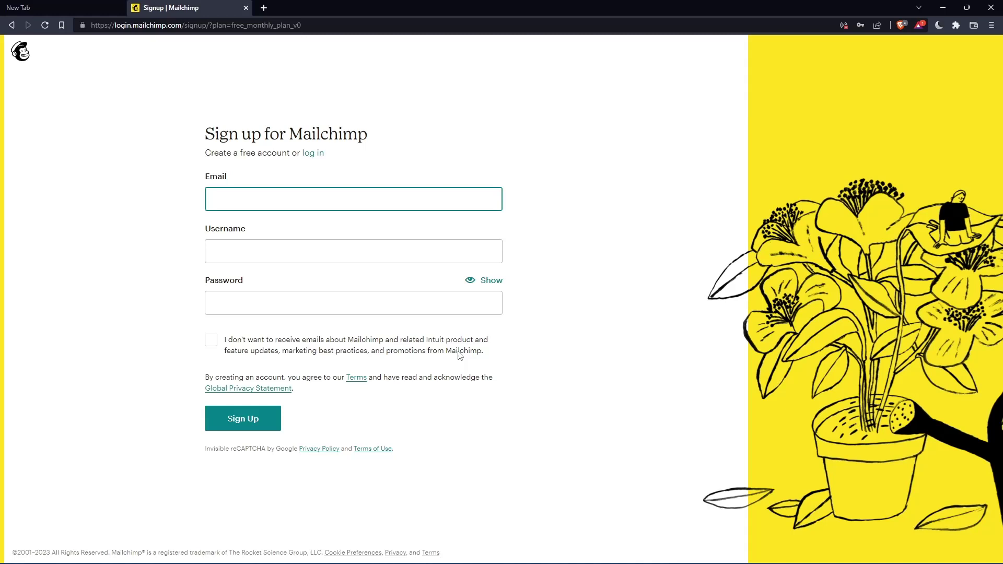
click(350, 203)
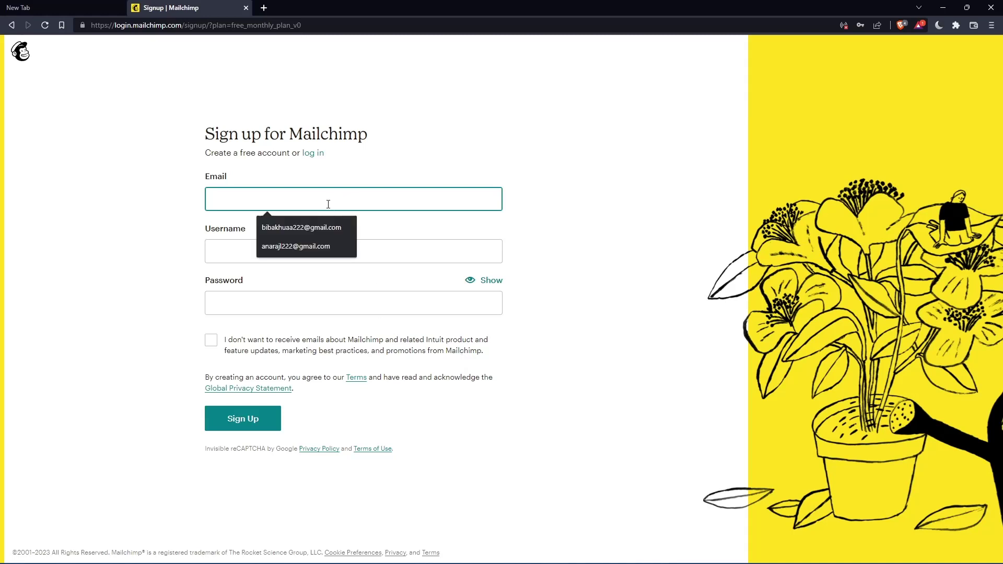
click(566, 173)
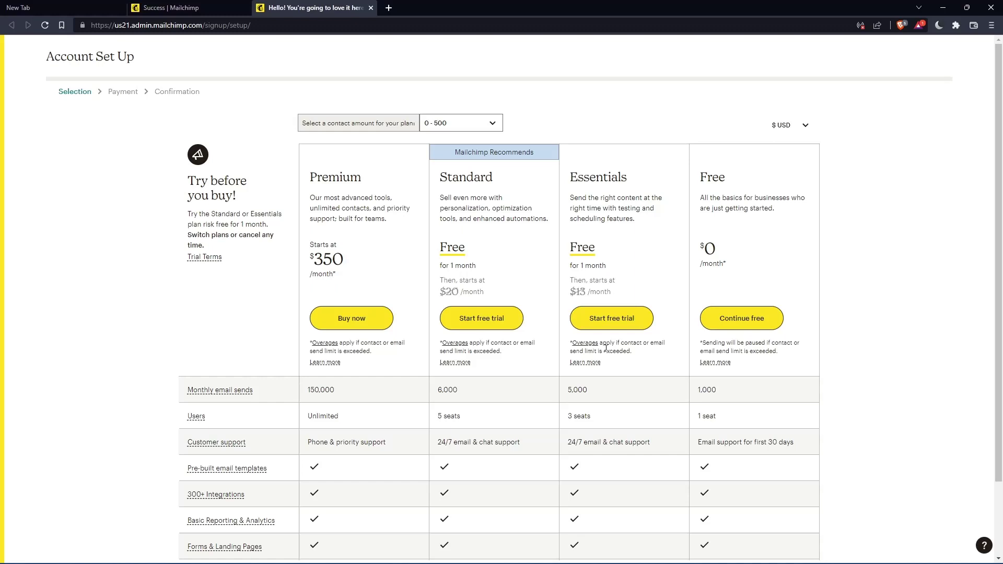
- Continue with the free plan and fill first name, last name and business name from saved suggestions
click(754, 320)
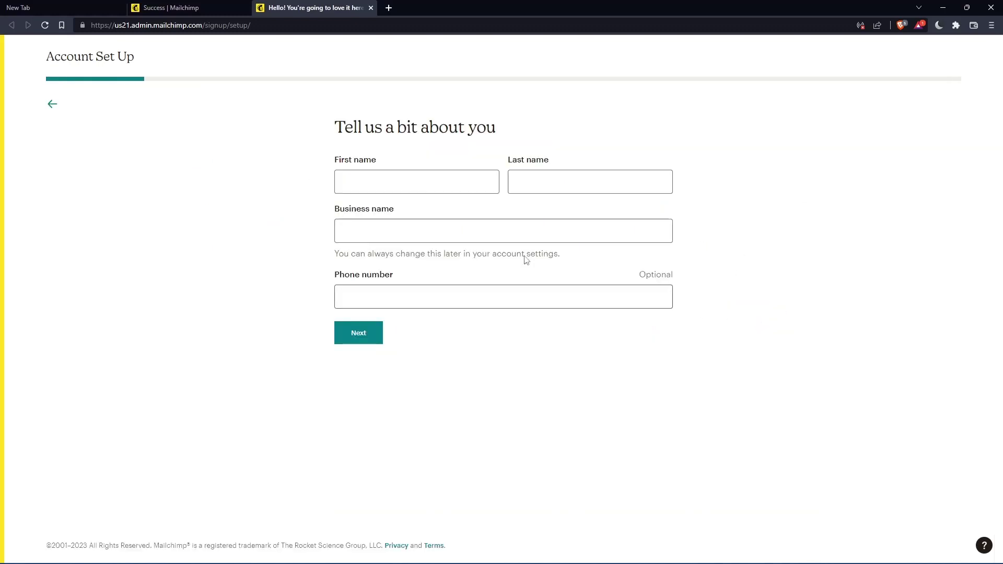
click(425, 180)
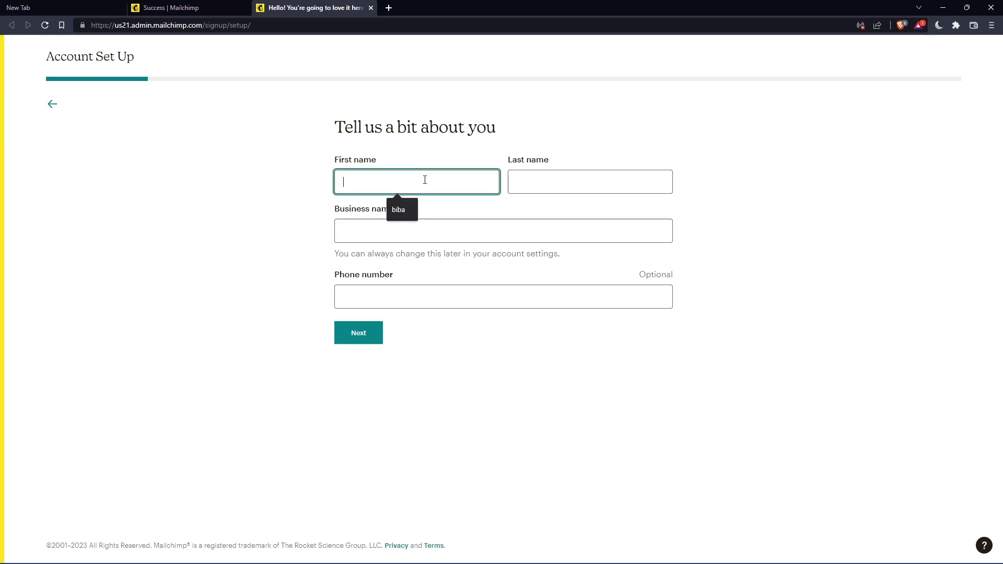
click(553, 187)
click(437, 184)
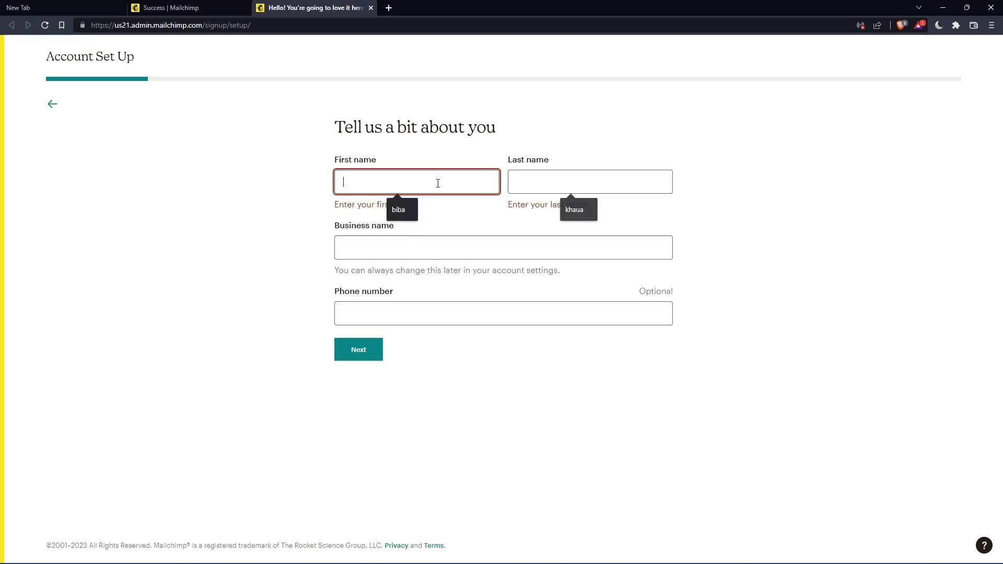
click(417, 212)
click(569, 186)
click(565, 207)
click(438, 230)
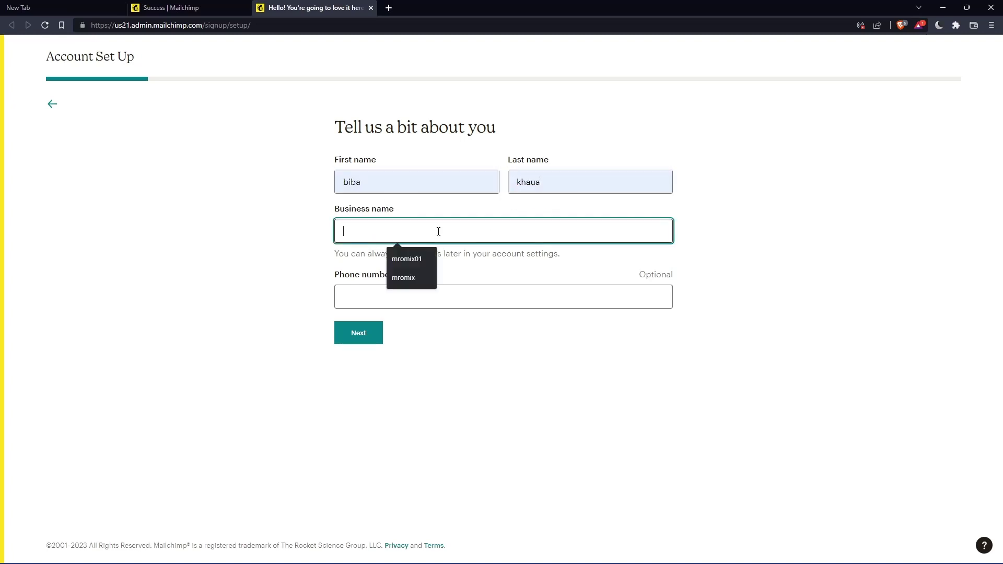
click(417, 258)
key(BackSpace)
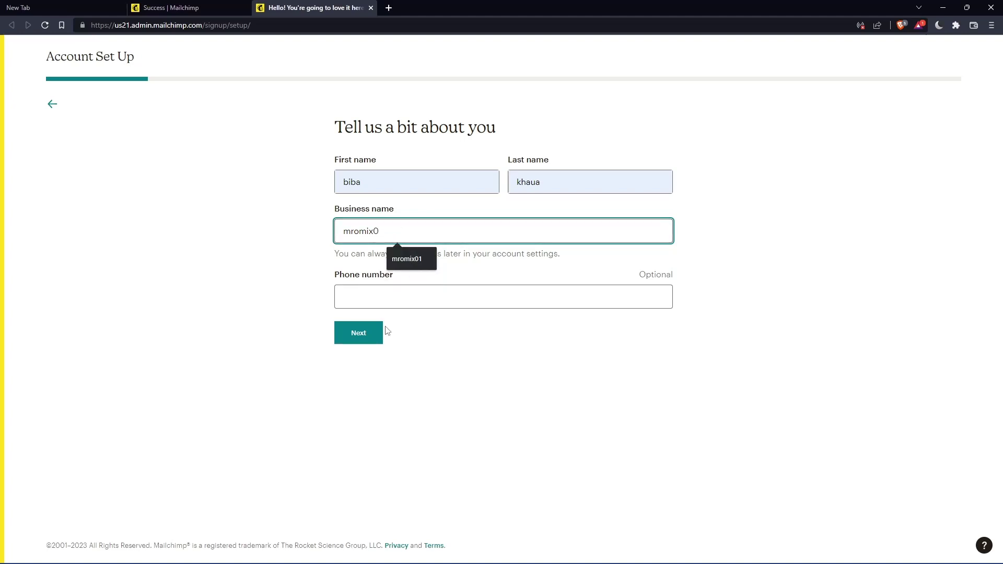
click(369, 333)
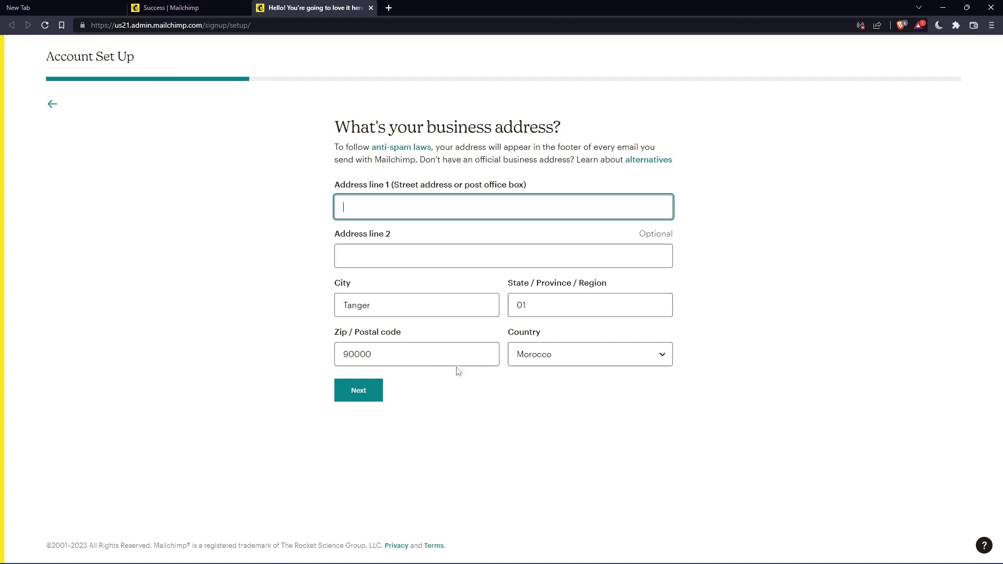
- Fill the business address from the saved address entry and submit it
text(--)
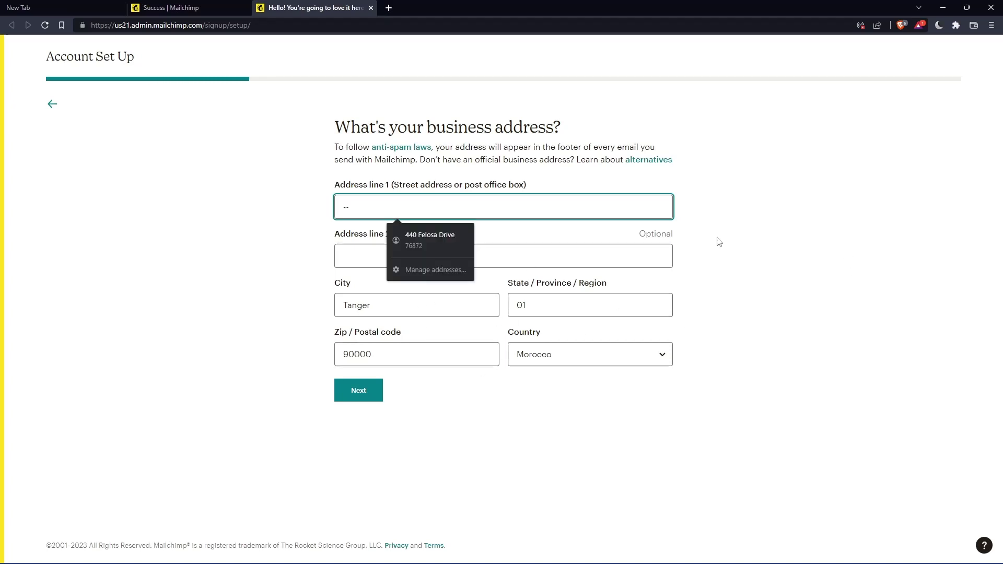
click(415, 241)
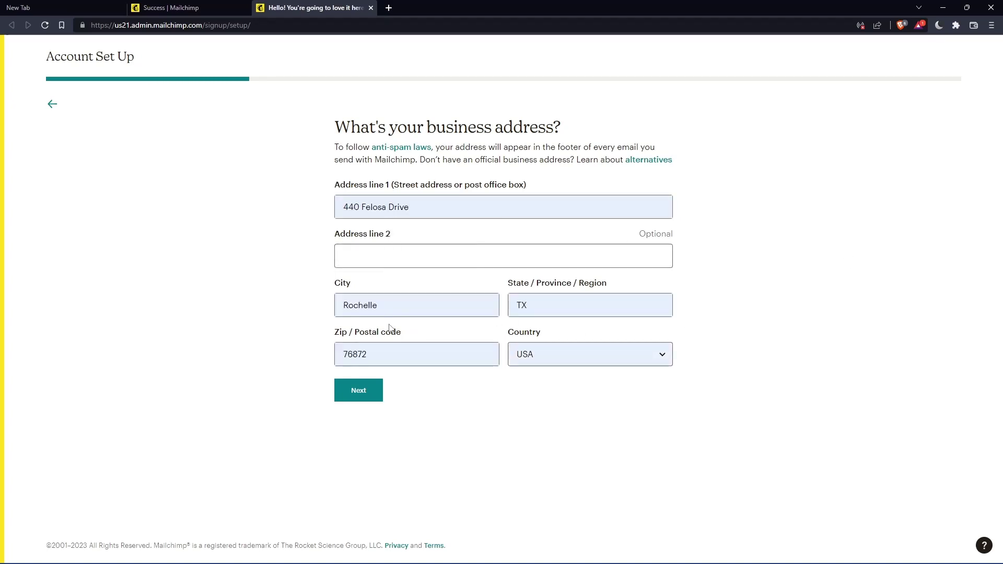
click(347, 392)
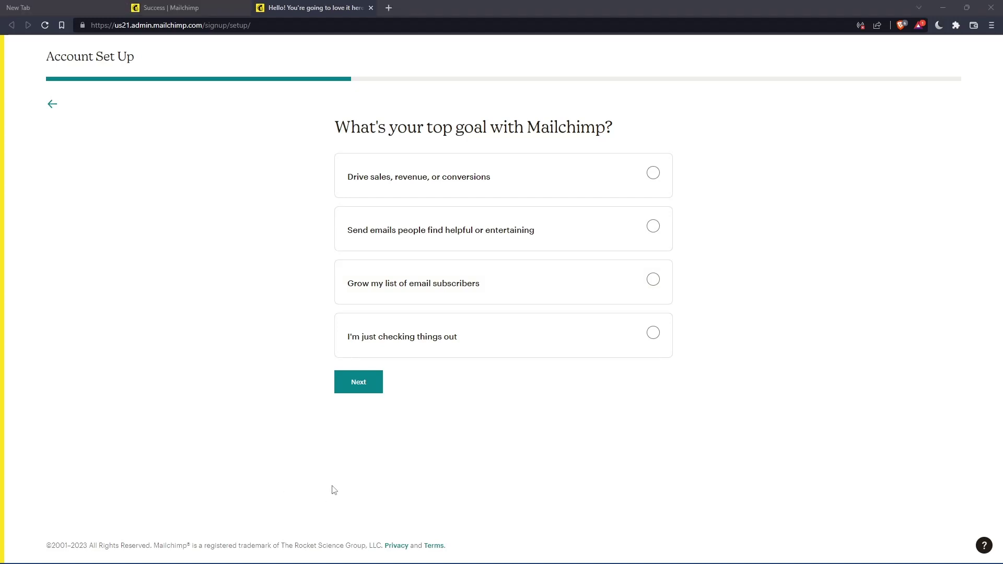
- Choose 'I'm just checking things out' as the top goal and continue
click(345, 387)
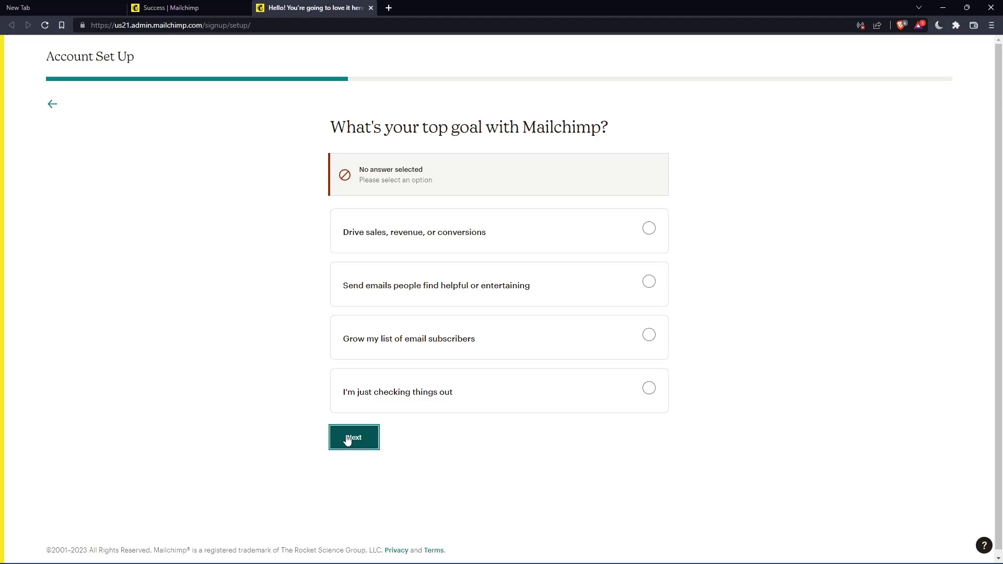
click(546, 410)
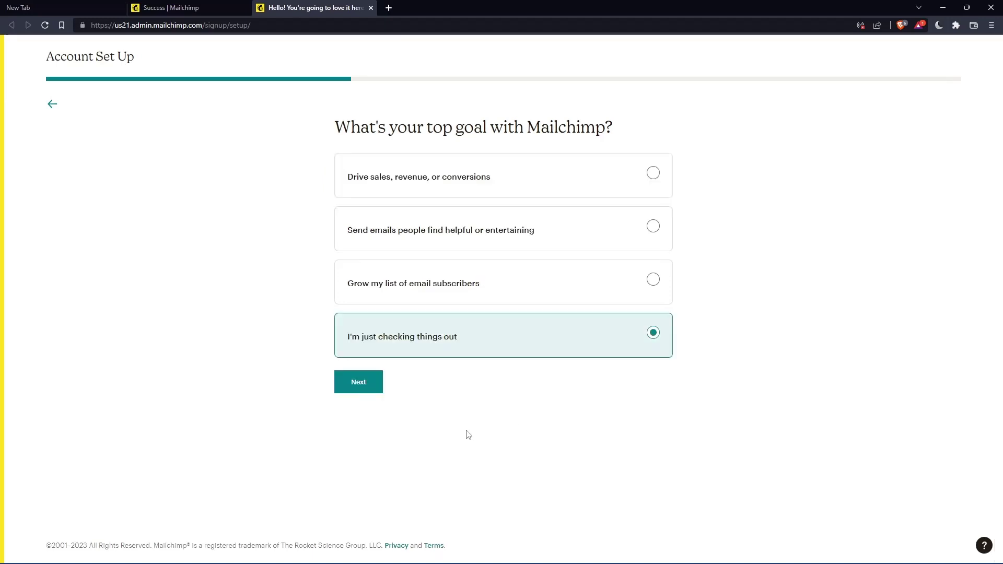
click(368, 382)
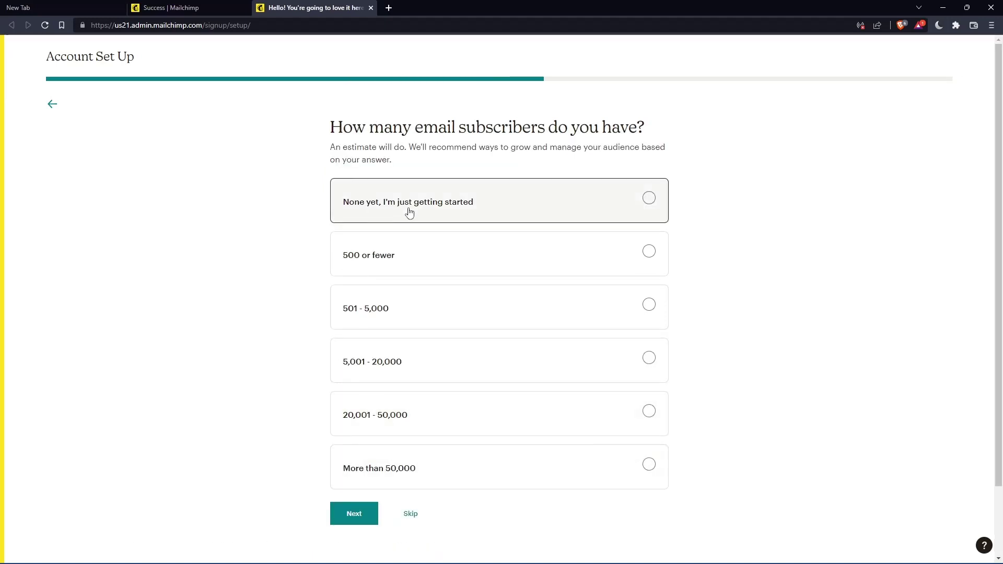
- Skip the subscriber, selling and brand-import questions, finish setup, and go to the dashboard
click(412, 518)
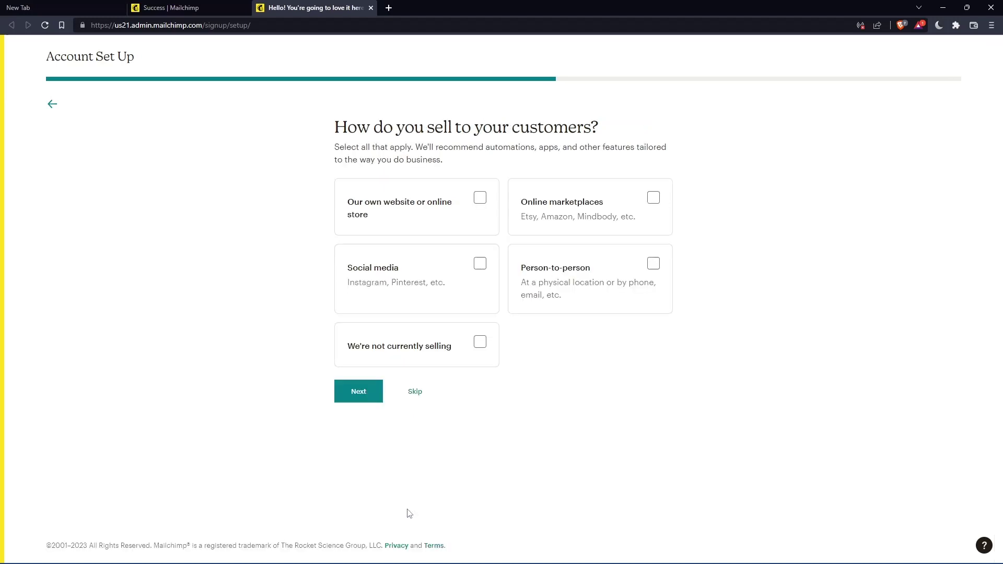
click(411, 398)
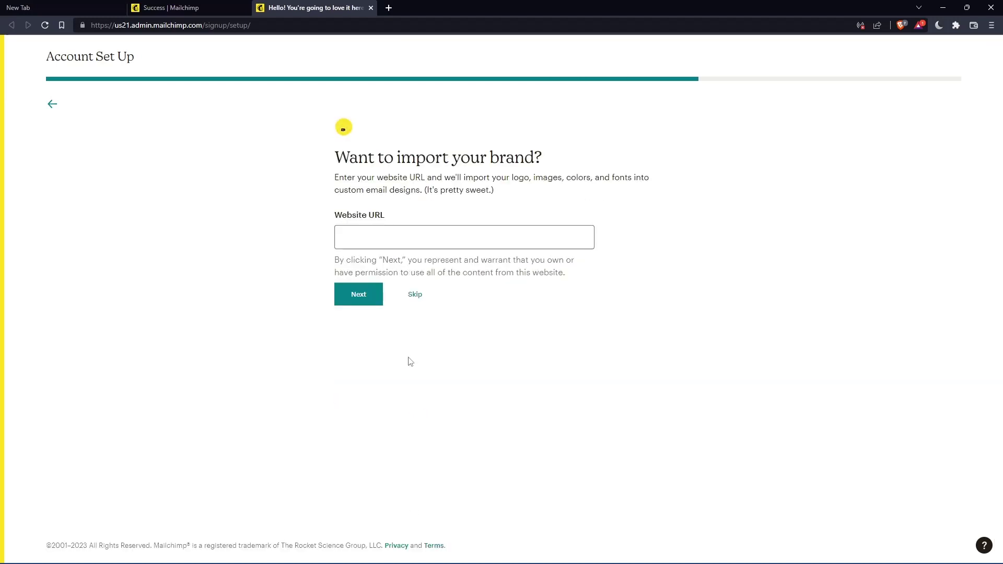
click(415, 293)
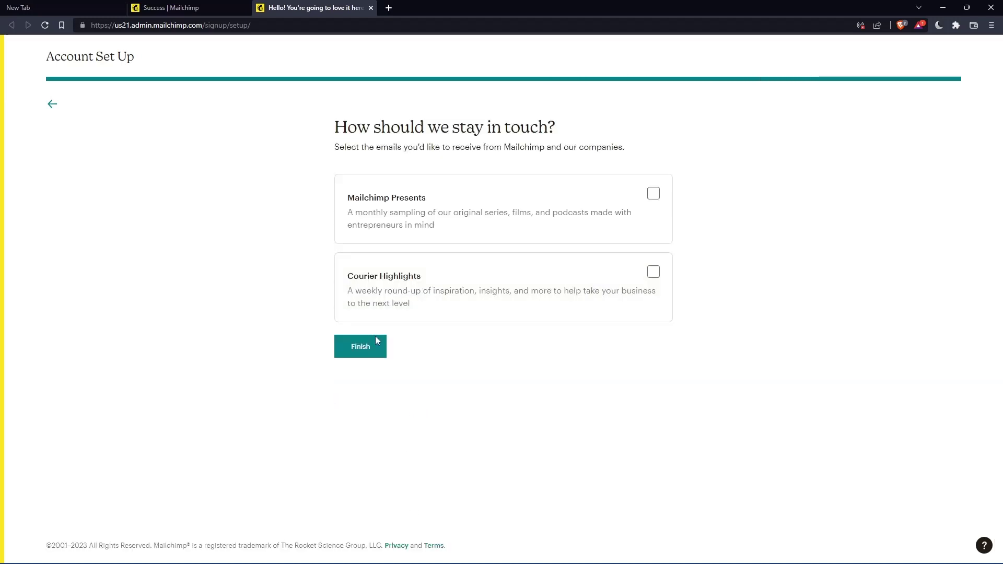
click(365, 350)
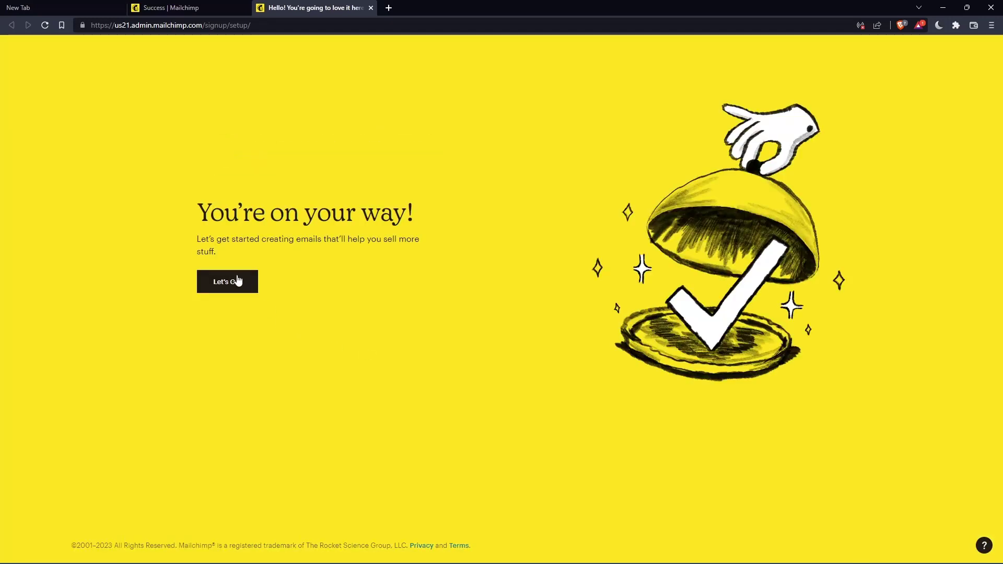
click(235, 281)
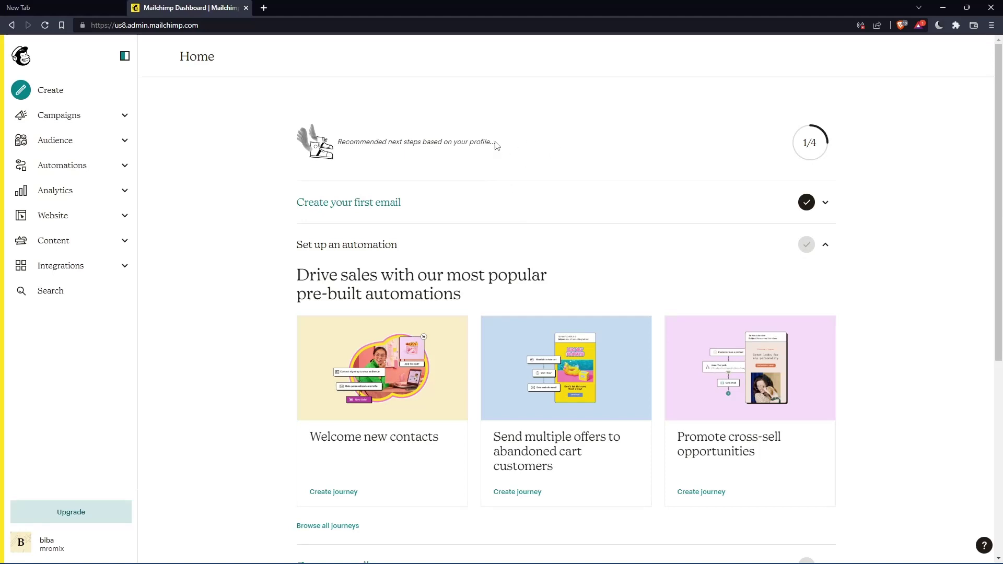
- In Campaigns > All campaigns, replicate the Untitled draft campaign via its Edit dropdown
click(82, 123)
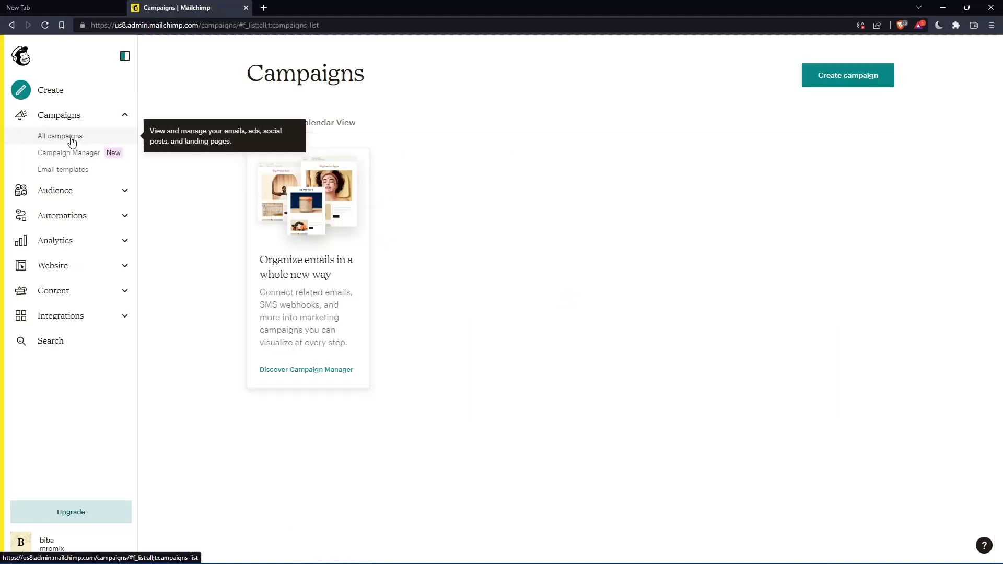
click(72, 140)
scroll(613, 314, down, 4)
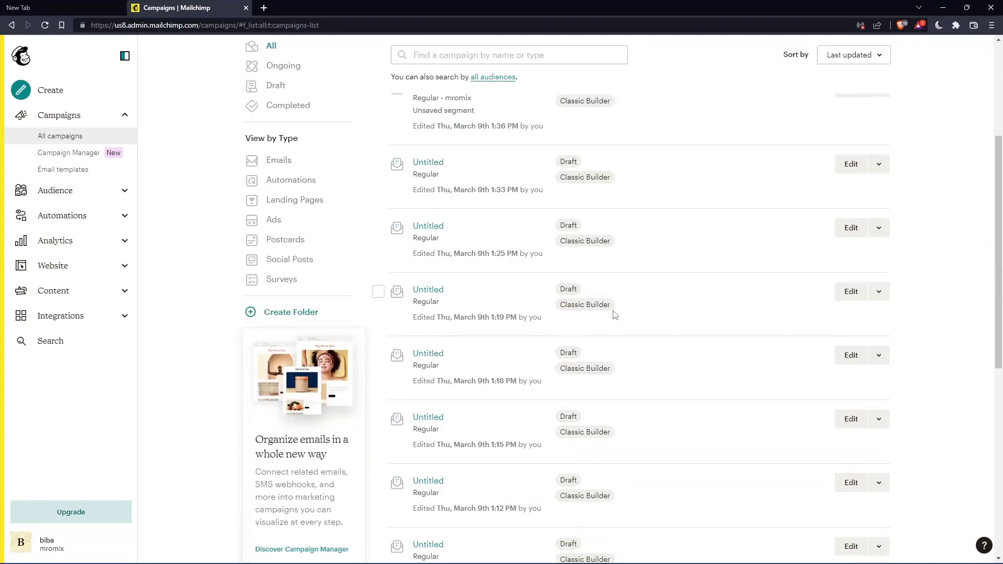
scroll(614, 313, up, 4)
scroll(615, 314, down, 2)
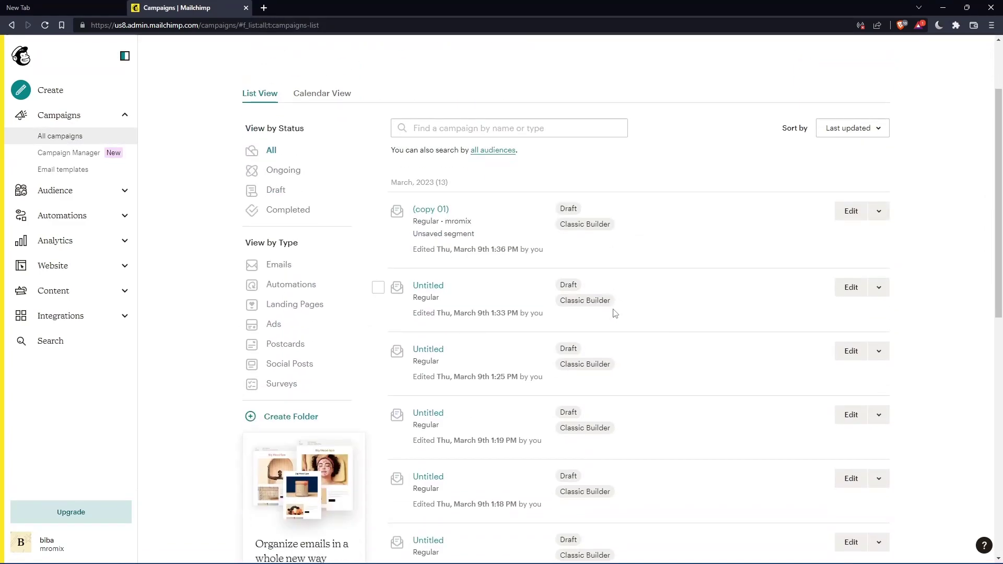
click(879, 296)
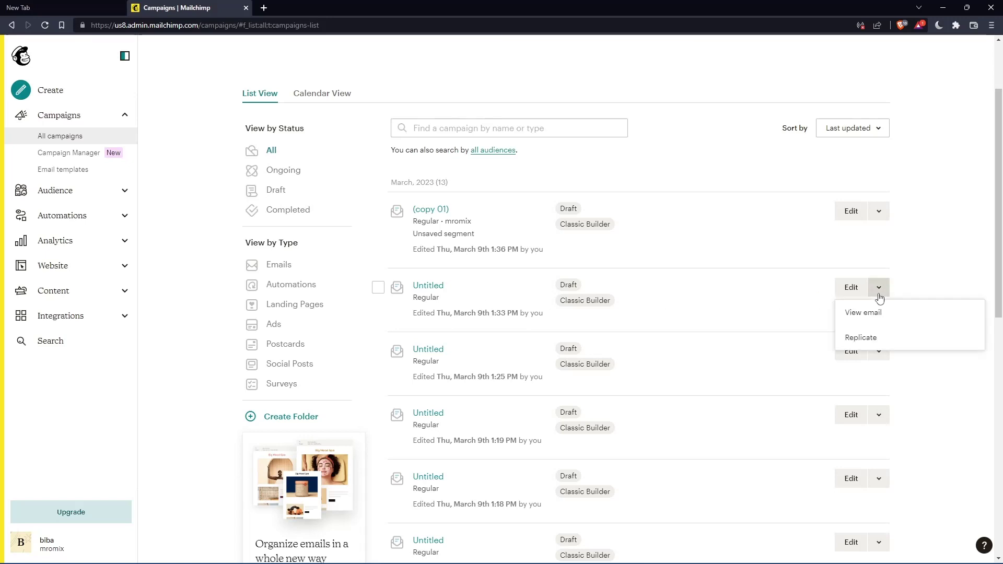
click(874, 338)
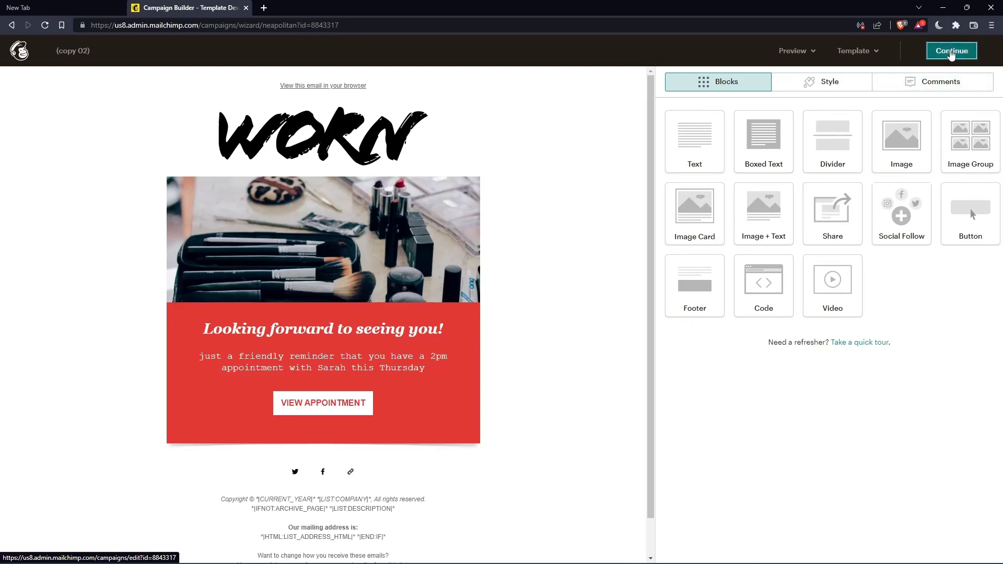
- Continue from the (copy 02) design editor back to the campaign checklist
click(951, 50)
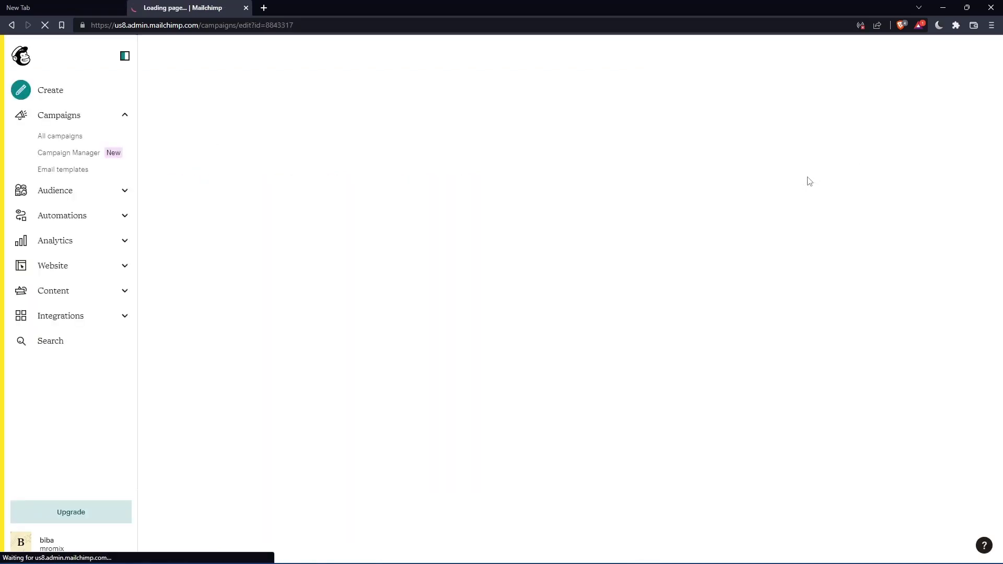